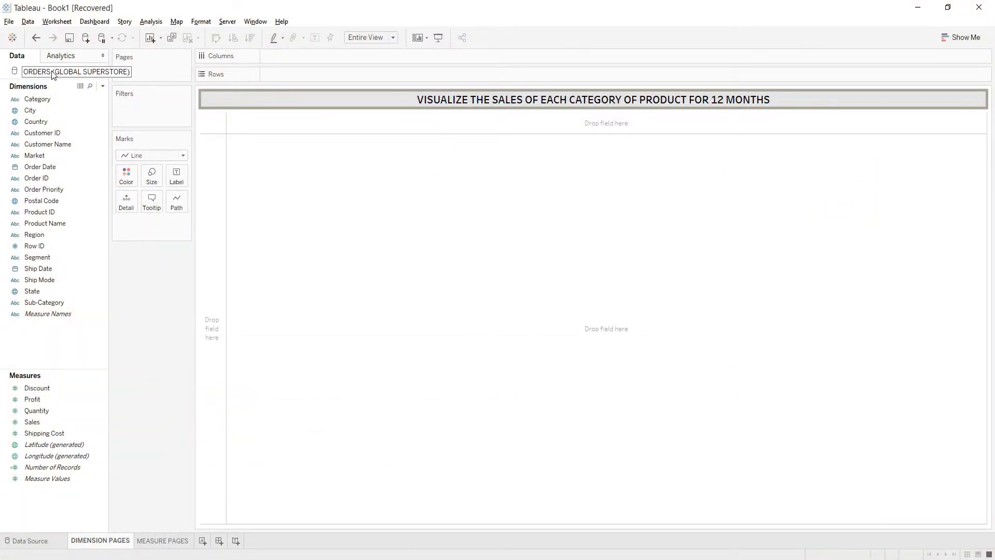
- Add Order Date to Columns and set its date level to discrete Month
left_click(64, 146)
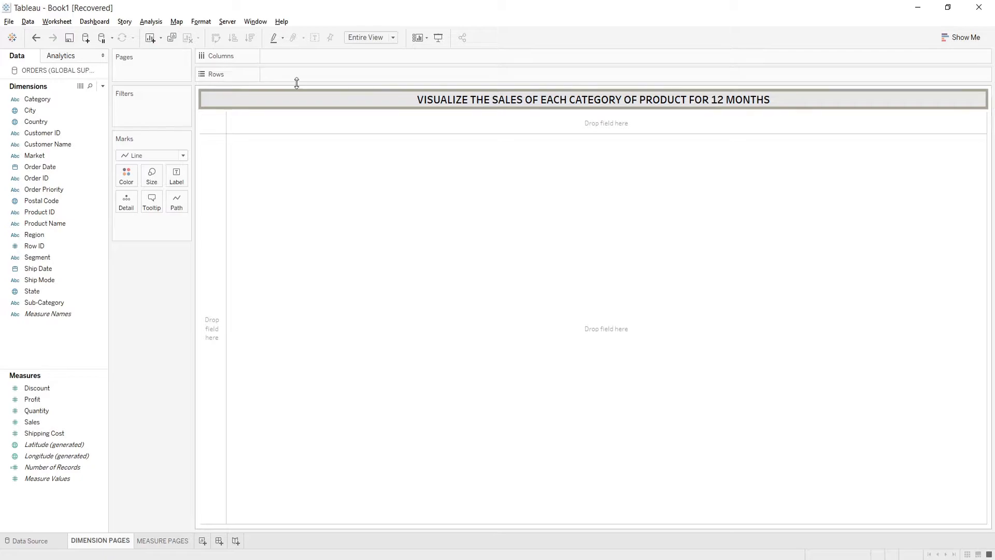
left_click(38, 167)
left_click_drag(38, 165, 278, 56)
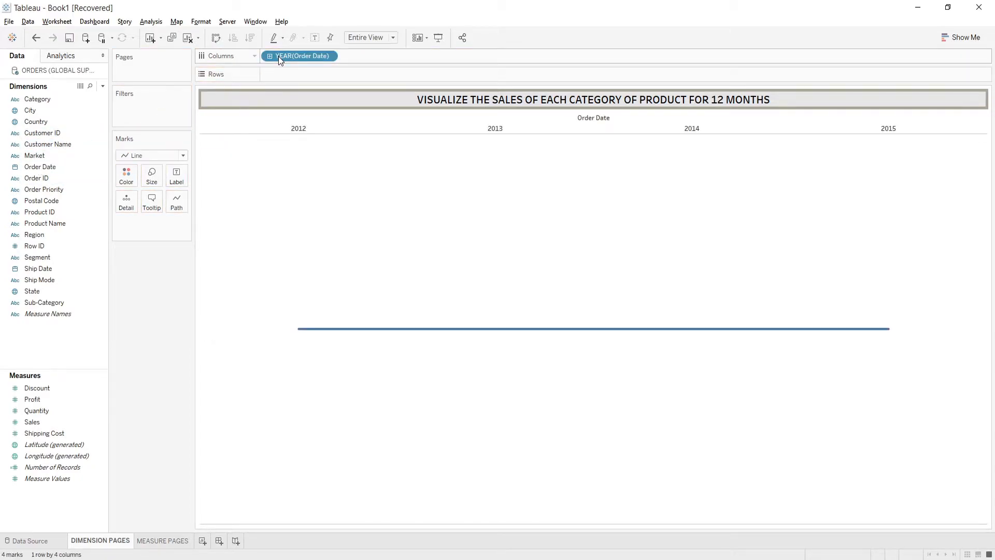
right_click(278, 56)
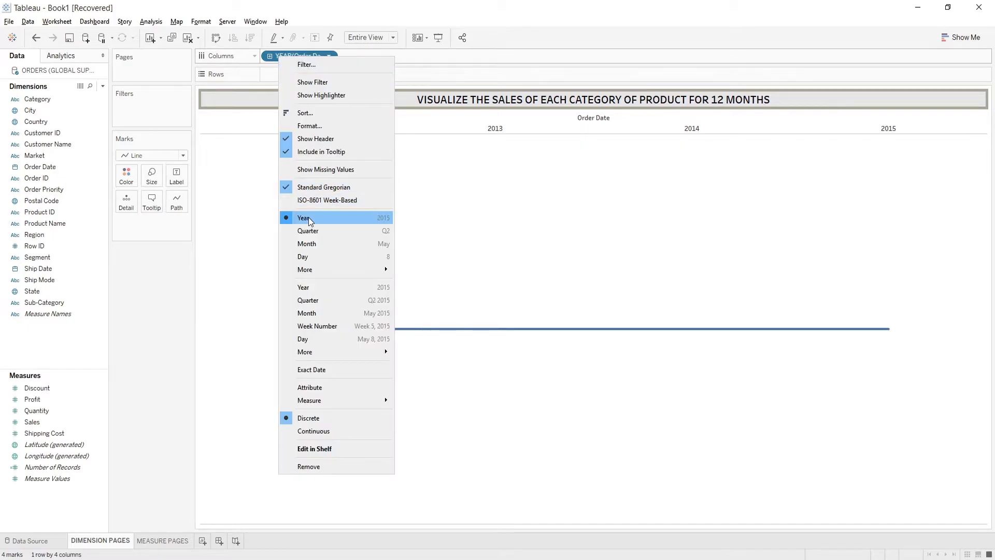
left_click(311, 245)
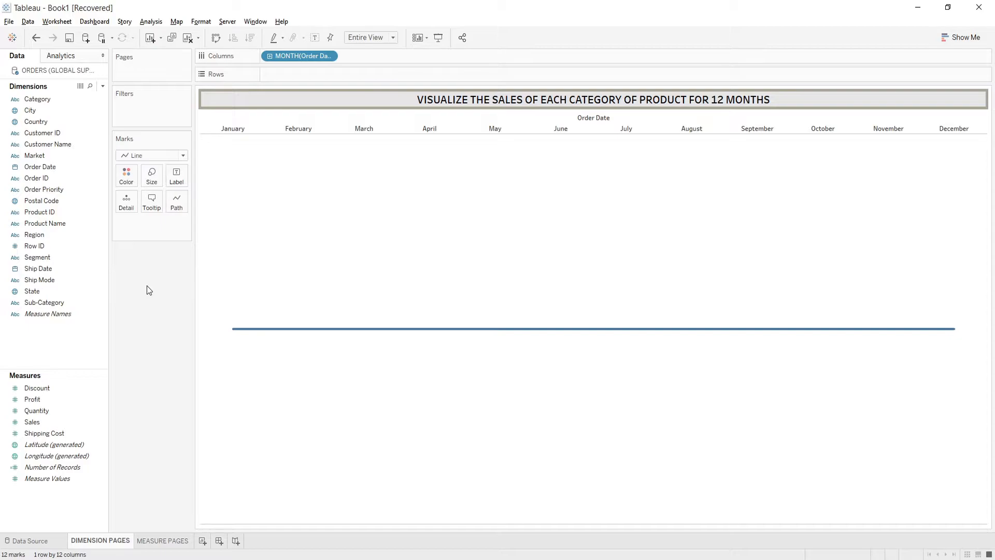
- Plot Sales on Rows and color the lines by Category
left_click(33, 422)
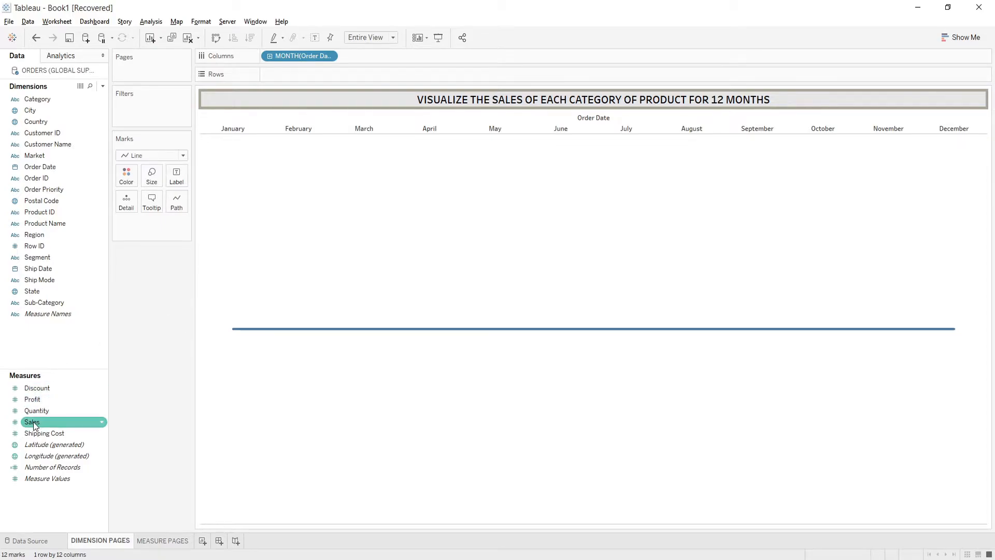
left_click_drag(34, 425, 293, 74)
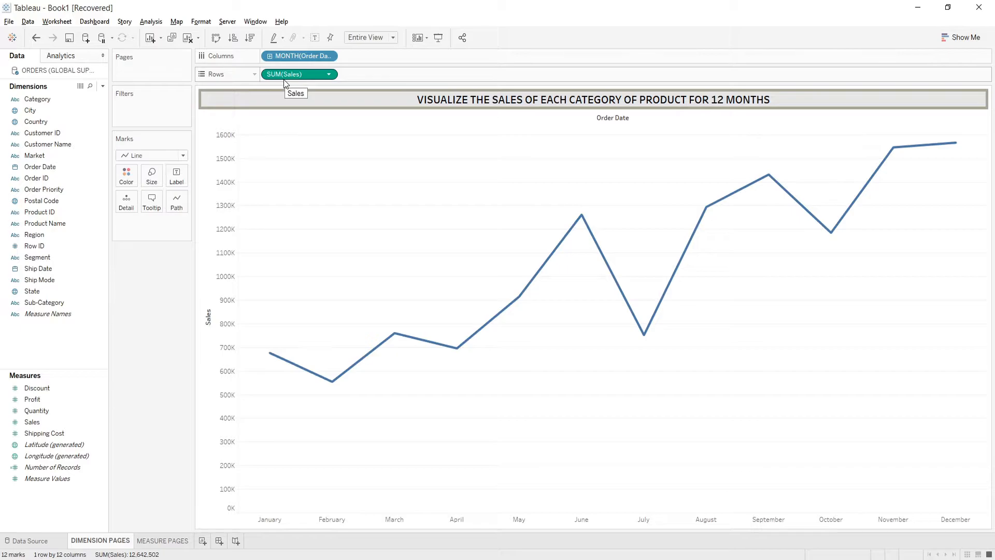
left_click_drag(40, 98, 130, 176)
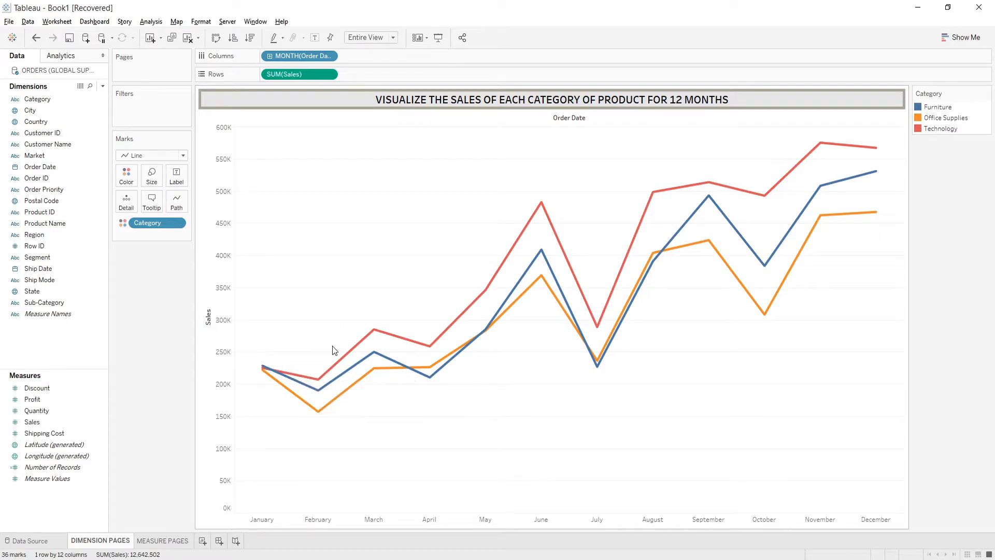
mouse_move(391, 364)
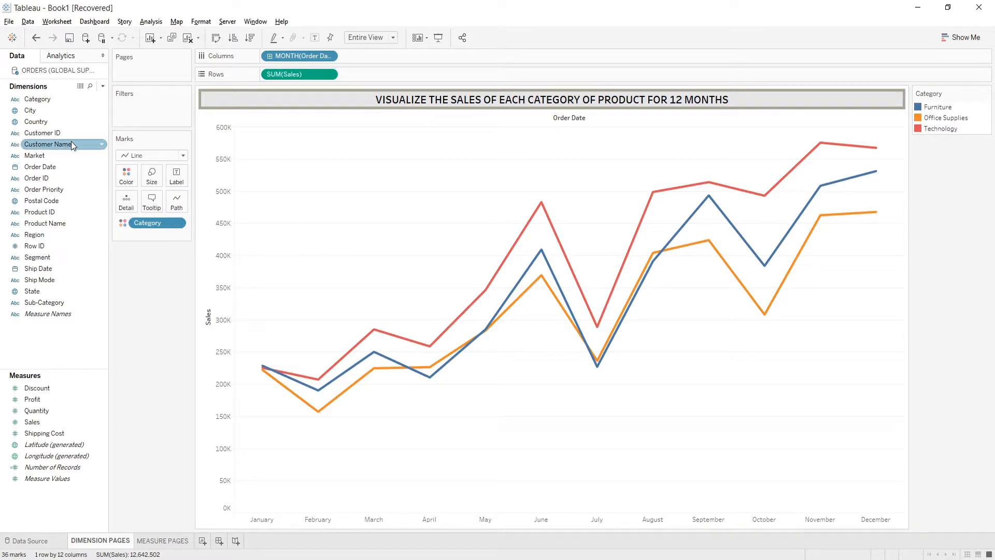
- Add Order Date to Pages at the discrete Month level and set the mark type to Circle
left_click(48, 167)
left_click_drag(48, 166, 142, 70)
right_click(142, 70)
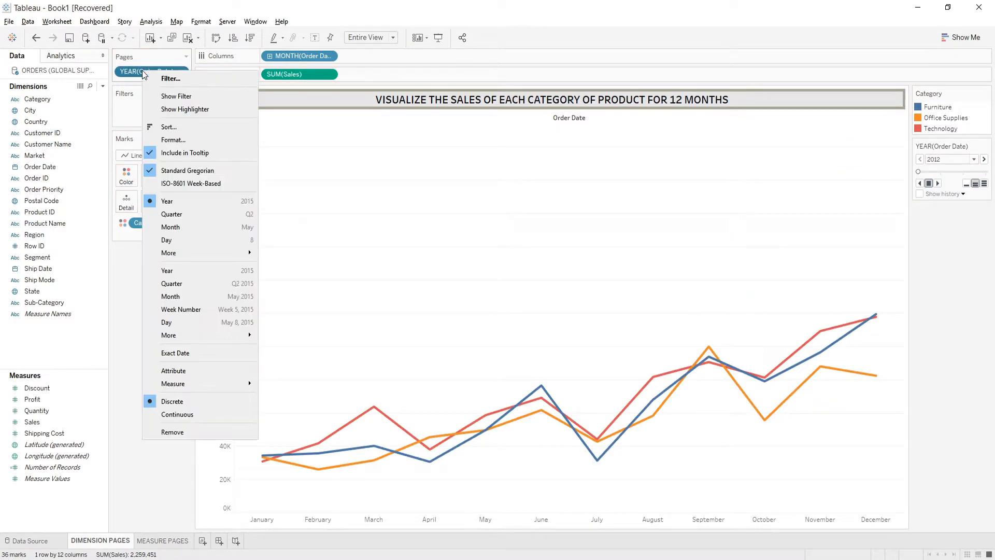
left_click(178, 227)
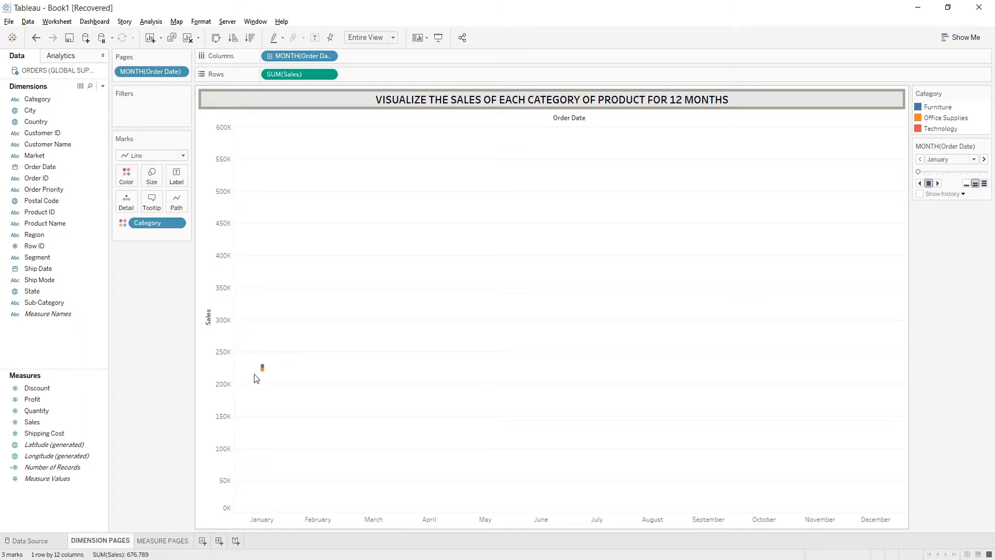
left_click(168, 157)
left_click(148, 229)
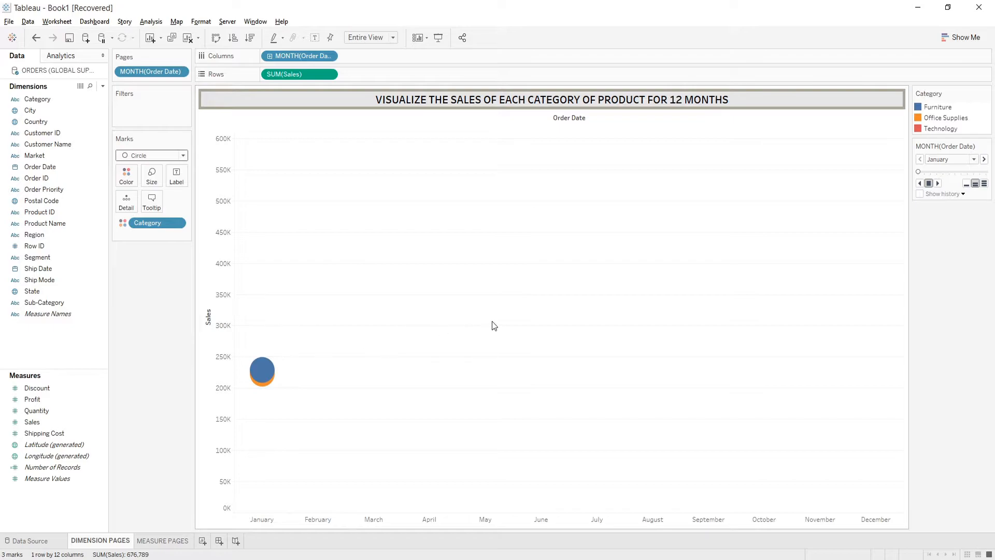
- Jump the month page to March and then to August
left_click(974, 162)
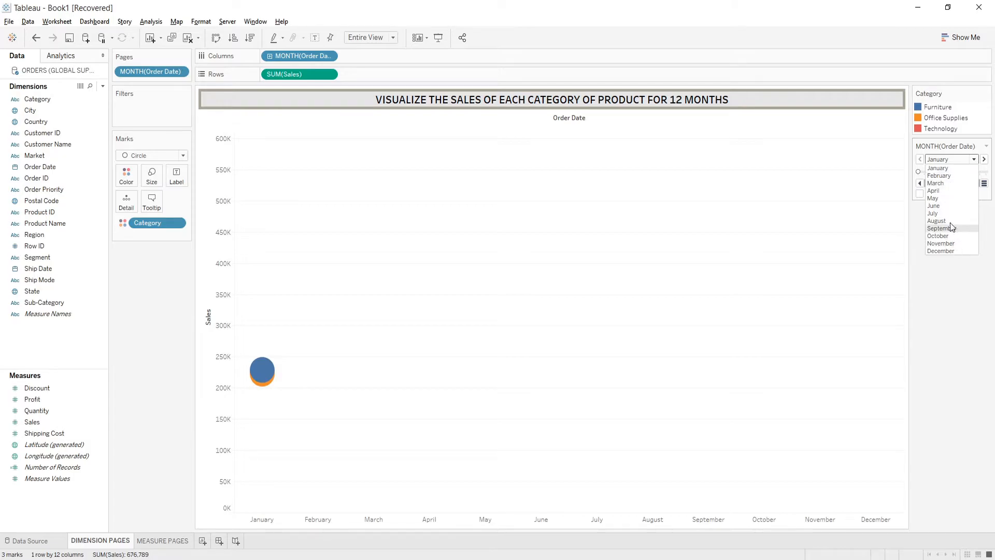
left_click(869, 228)
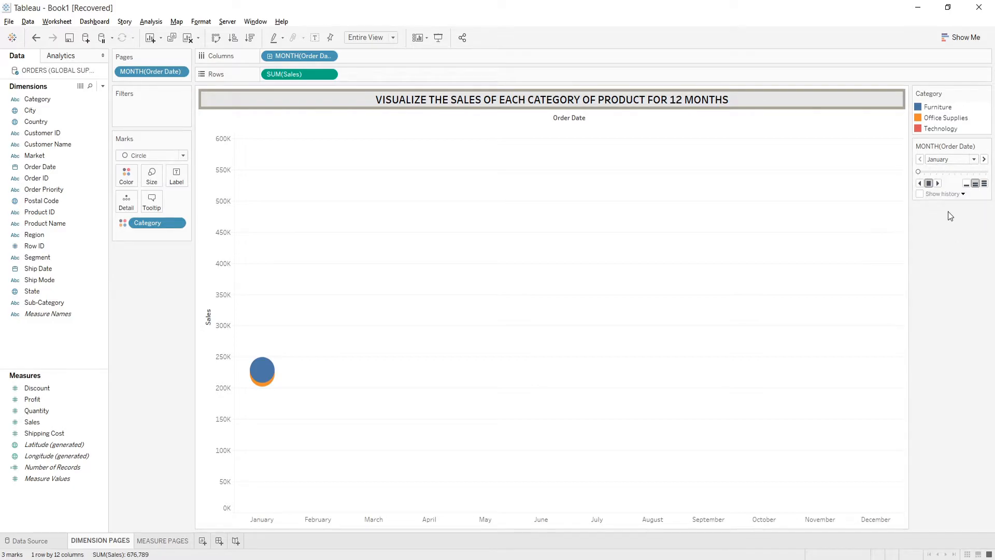
left_click(949, 160)
left_click(937, 183)
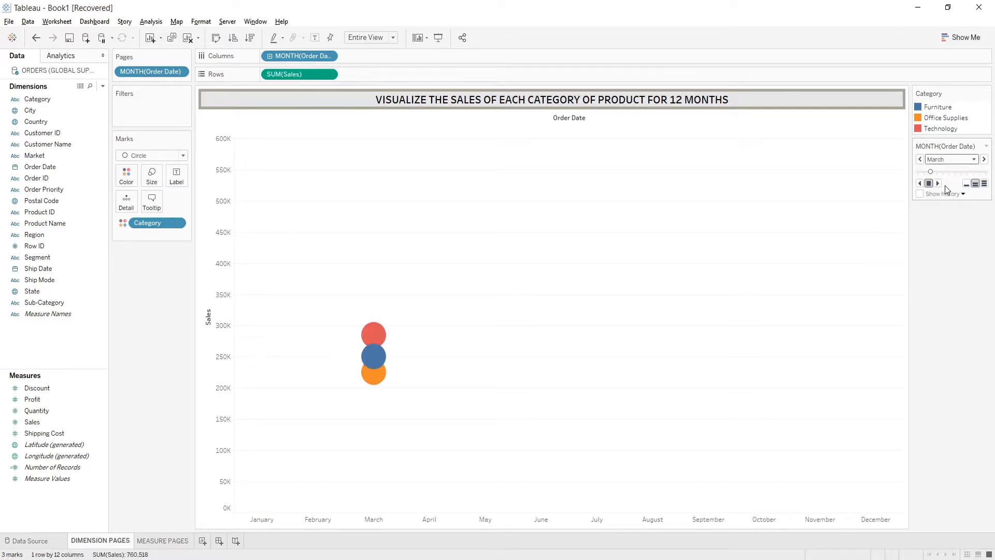
left_click(948, 161)
left_click(946, 216)
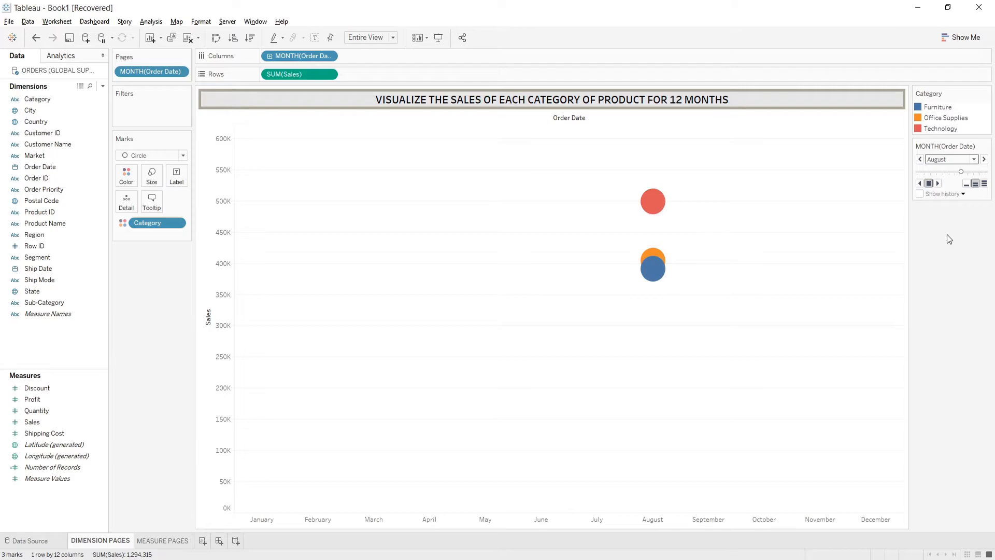
- Play the month pages forward and backward, stopping the playback in between
left_click(939, 183)
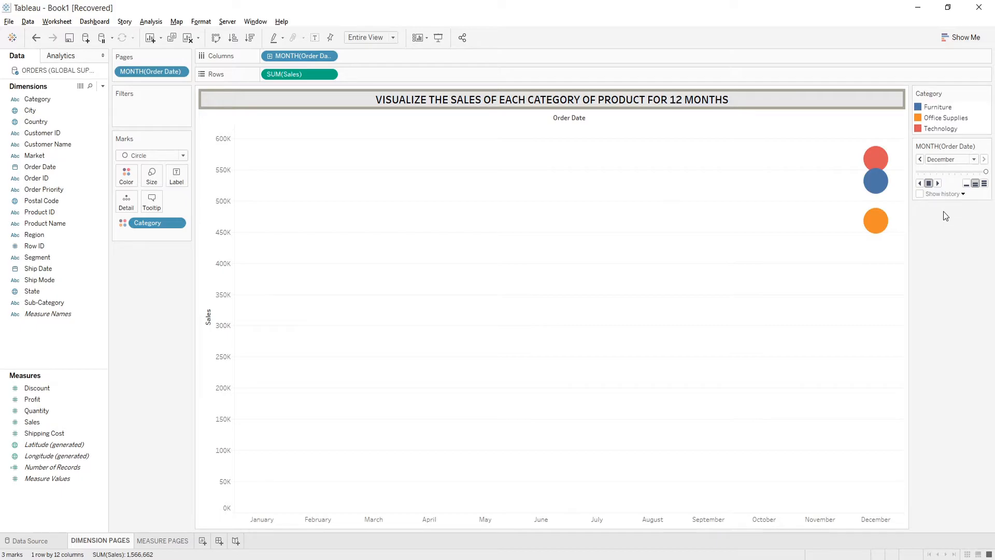
left_click(919, 184)
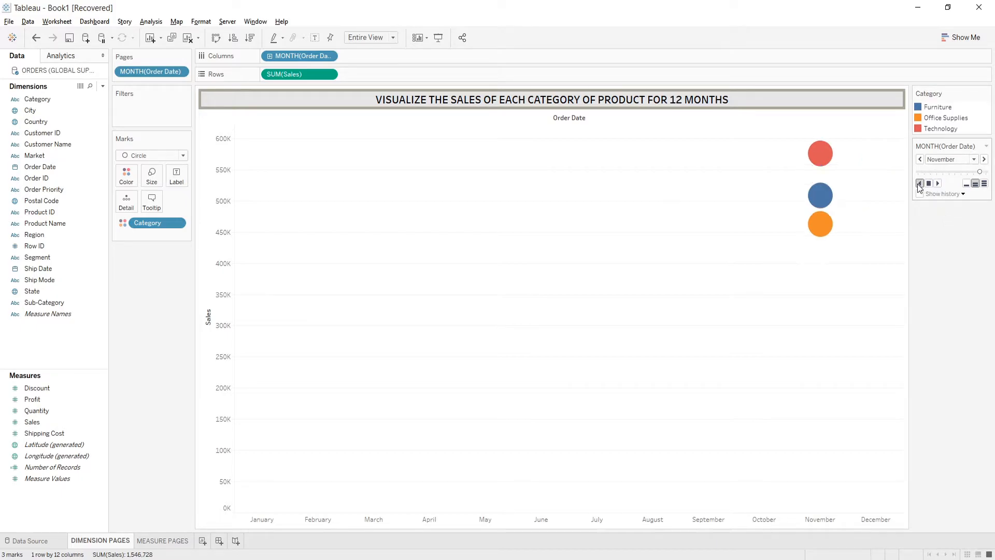
left_click(930, 184)
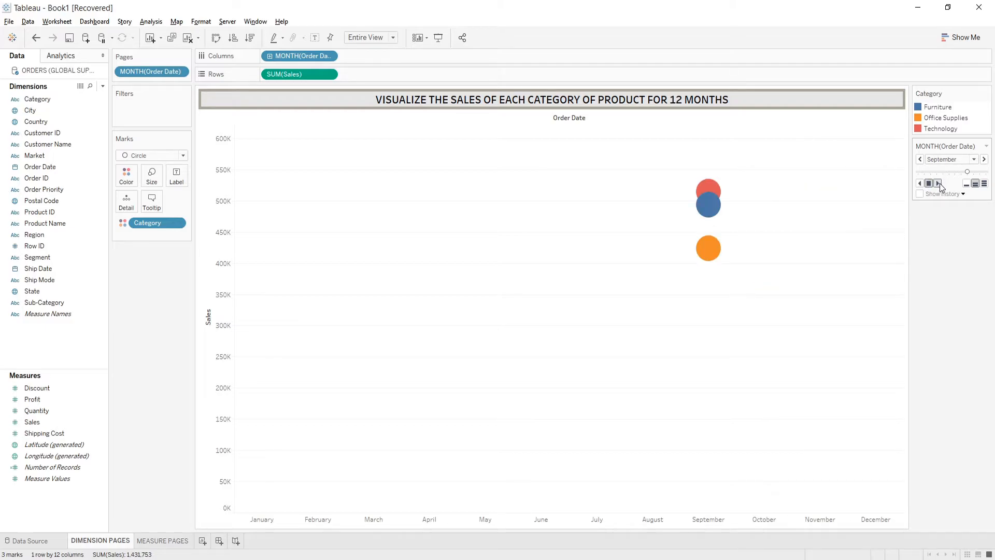
left_click(940, 183)
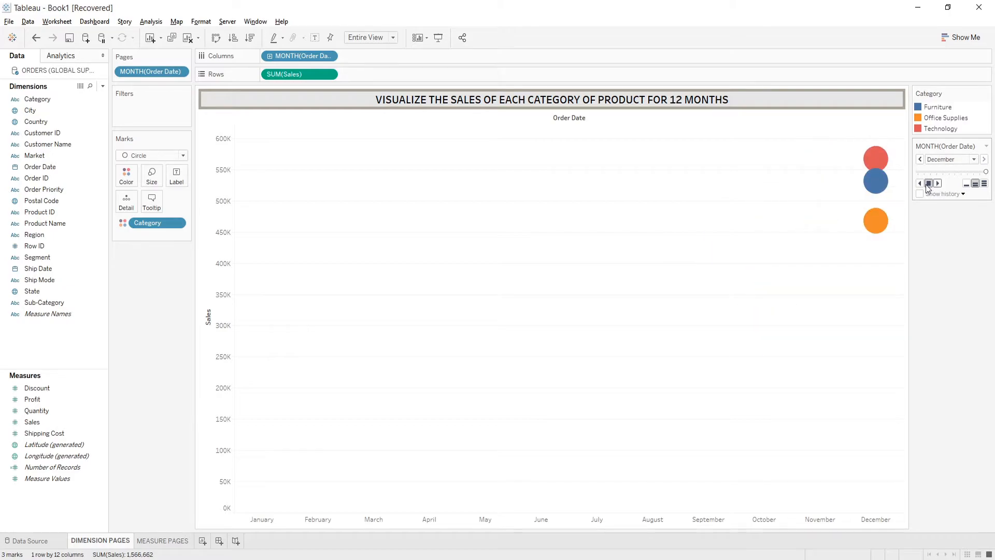
left_click(921, 183)
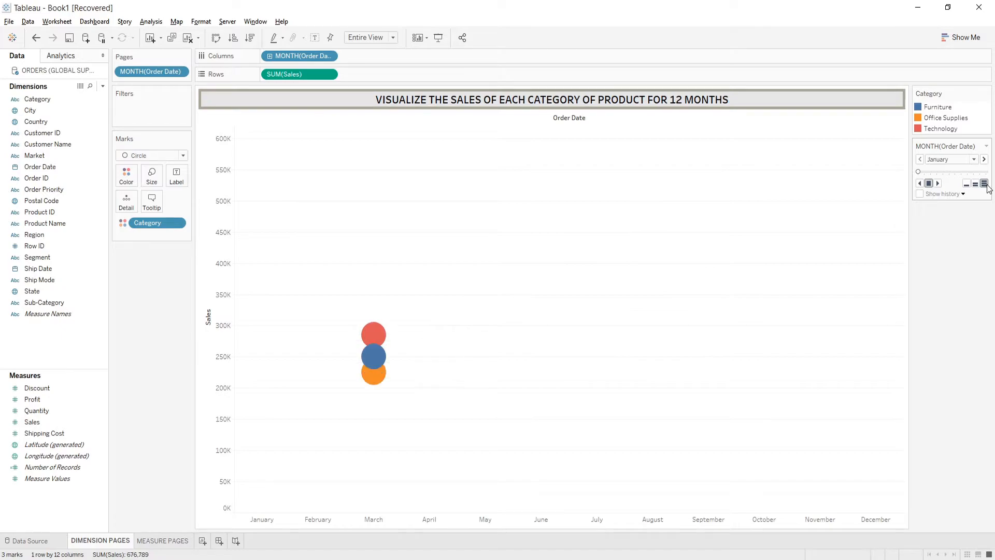
- Play the month pages forward at slow speed, then return the playback to normal speed
left_click(967, 186)
left_click(938, 182)
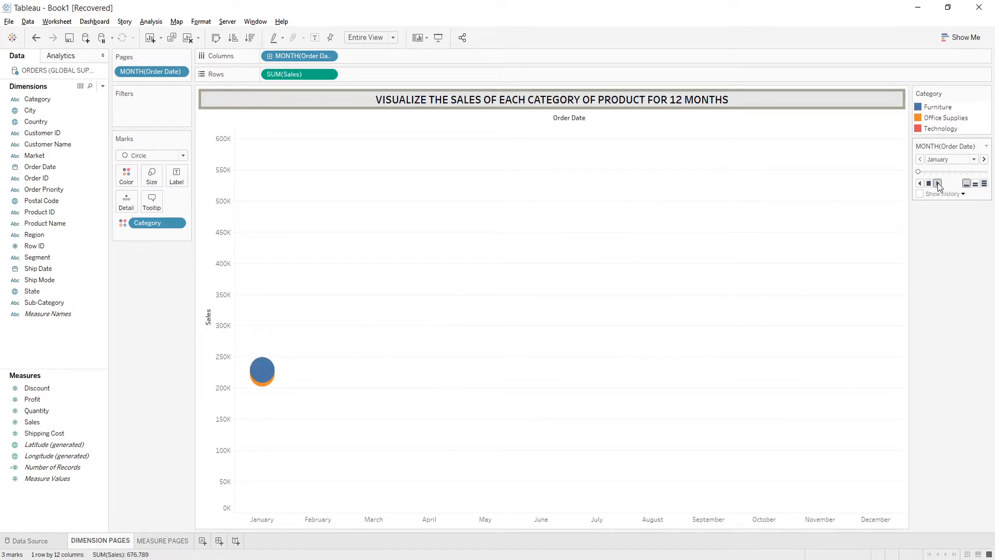
left_click(976, 183)
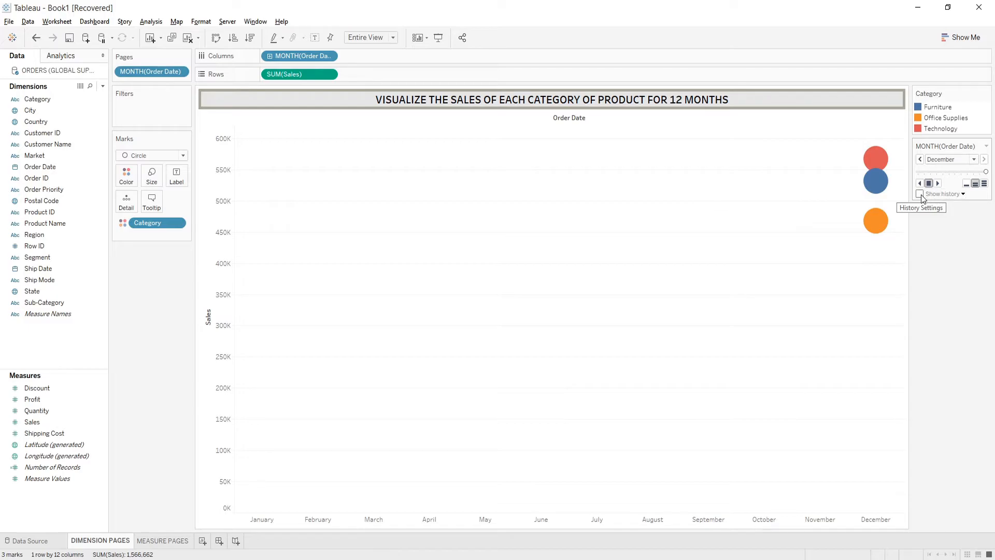
- Turn on Show history for the month pages and open the history settings
left_click(921, 194)
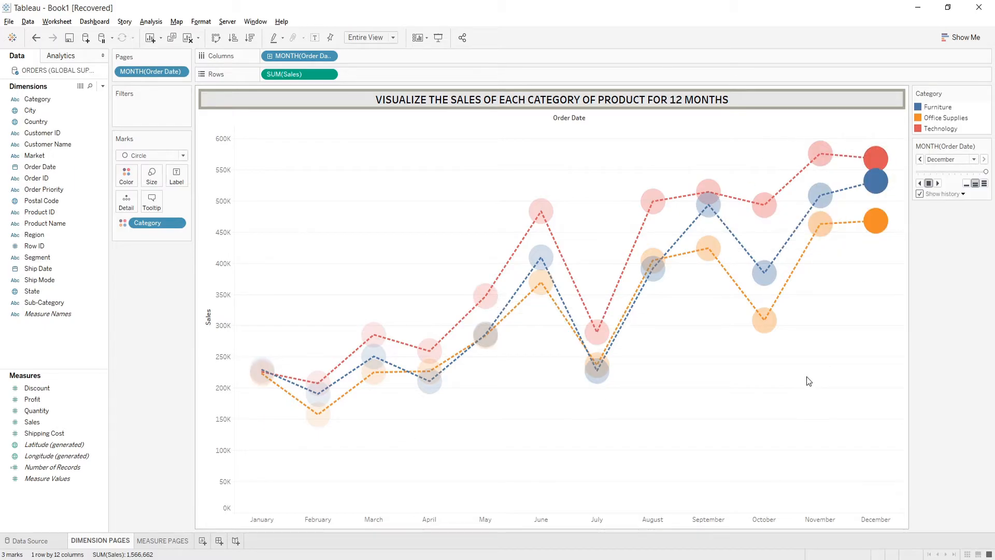
left_click(946, 191)
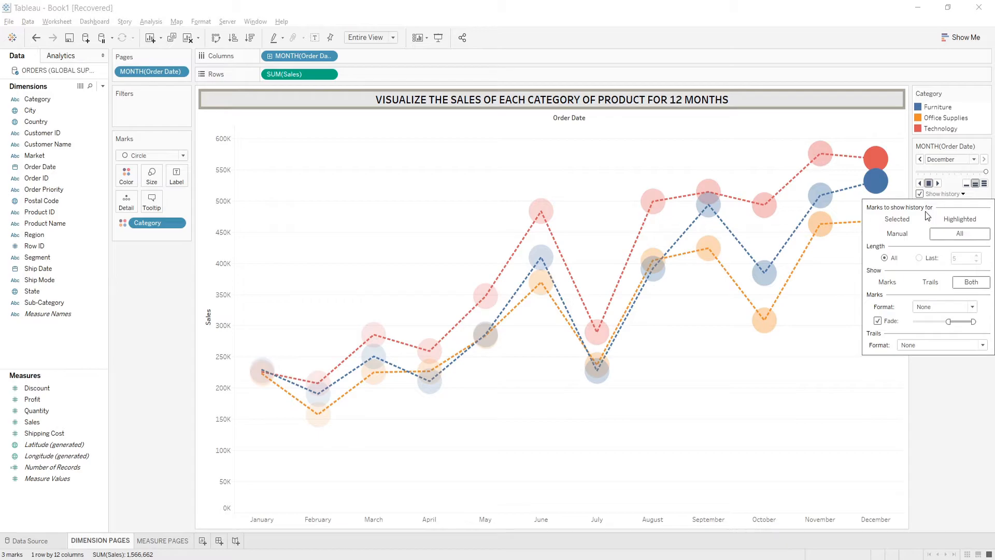
- Cycle the history marks through Selected, Highlighted, Manual and All, and limit the history length to the last 5
left_click(895, 219)
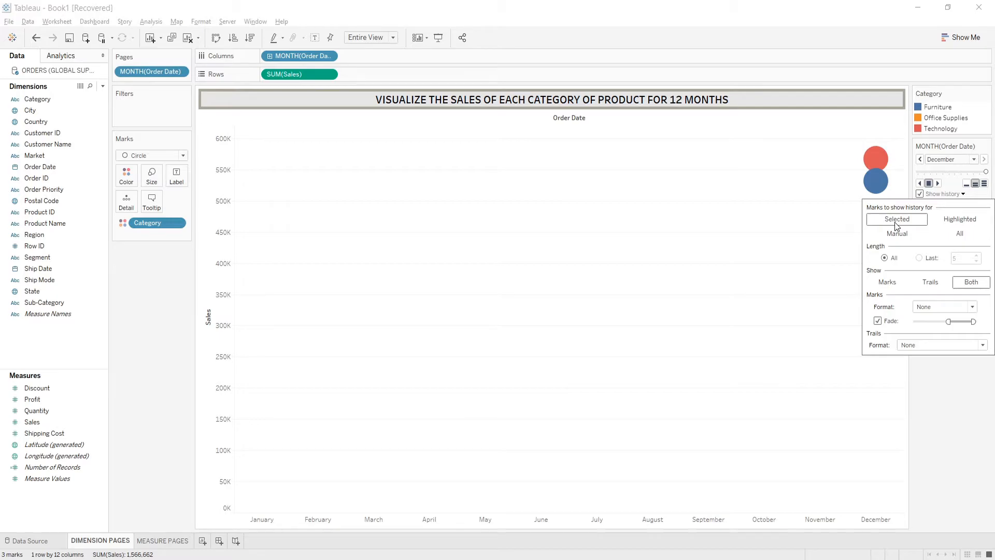
left_click(975, 221)
left_click(902, 234)
left_click(965, 236)
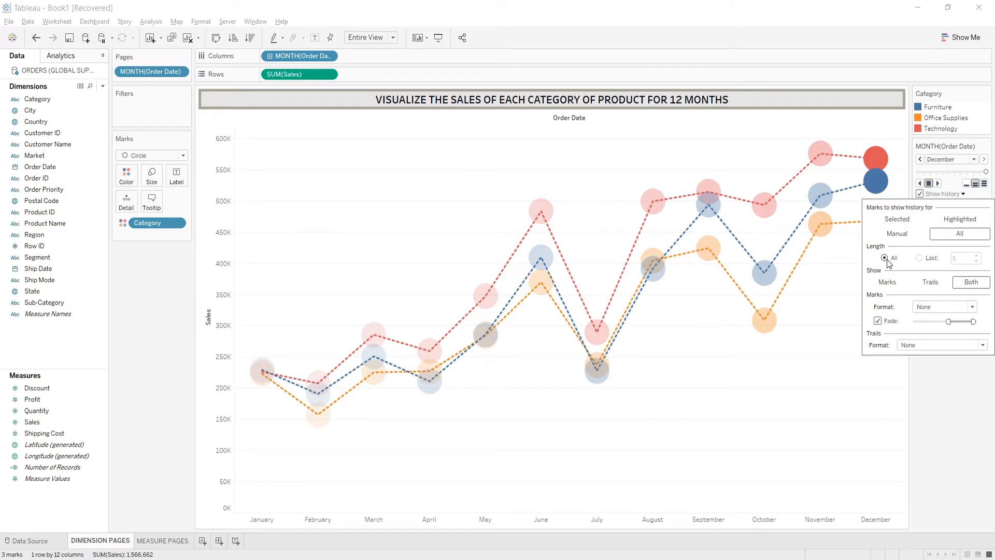
left_click(921, 259)
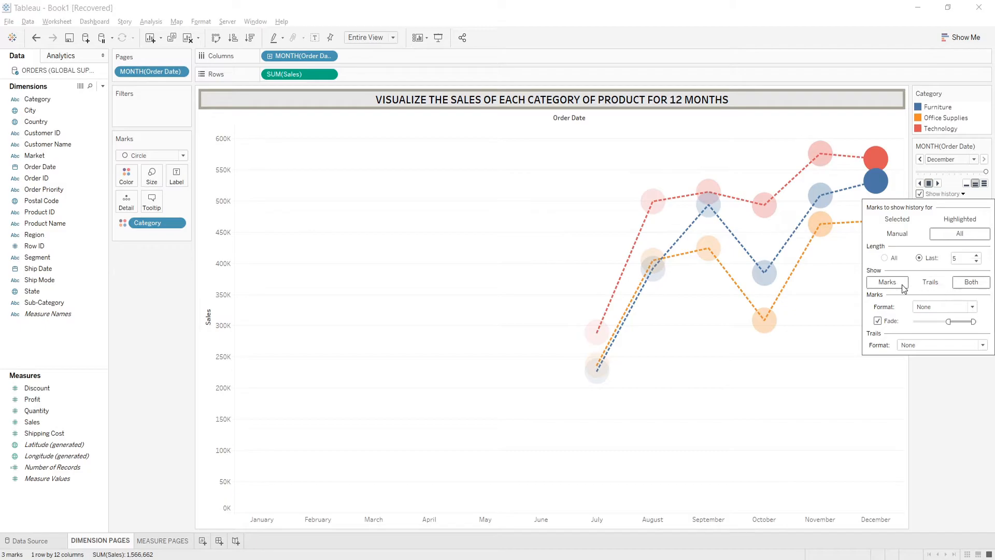
- Try the Line mark type and check which history display options it offers
left_click(183, 156)
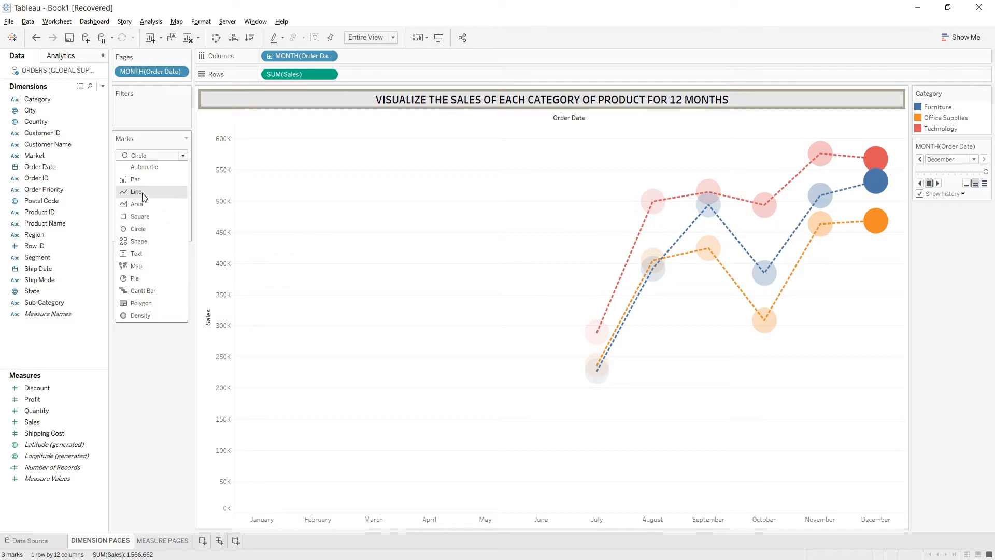
left_click(947, 194)
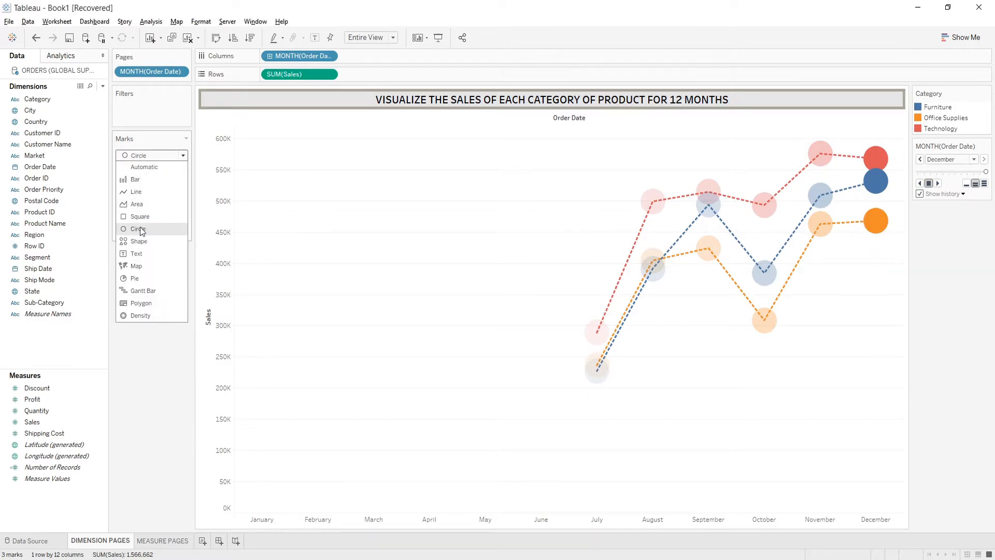
left_click(138, 192)
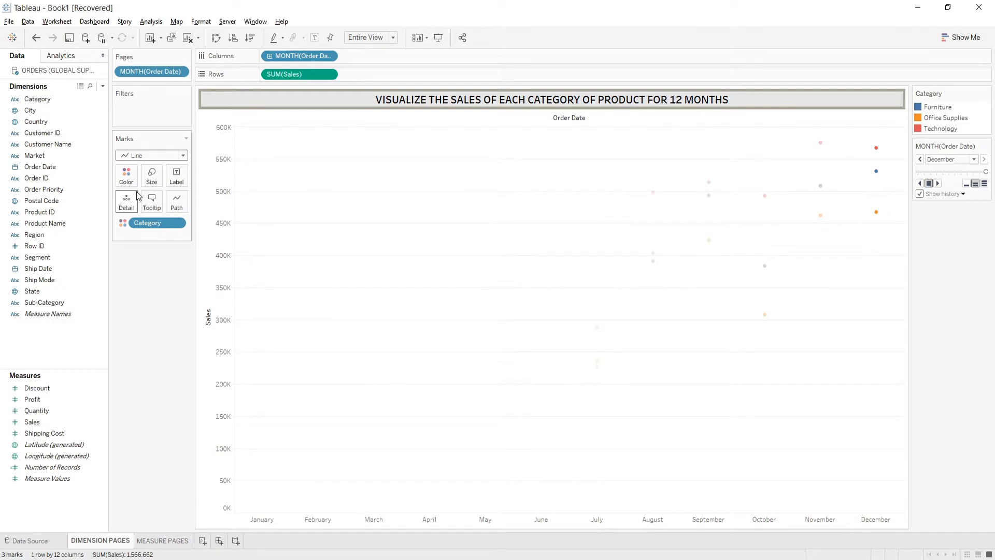
left_click(954, 194)
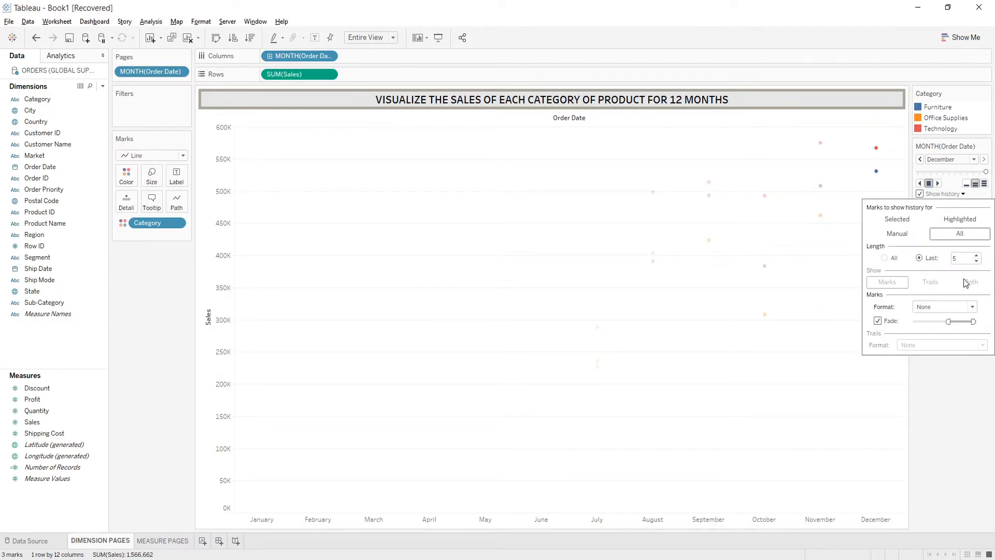
left_click(945, 195)
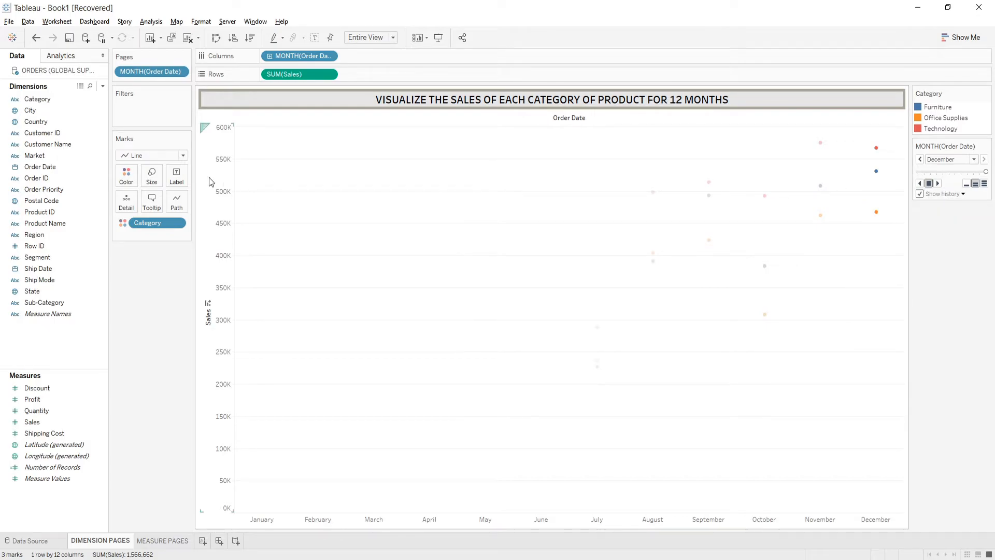
- Change the mark type back to Circle and reopen the page history settings
left_click(182, 156)
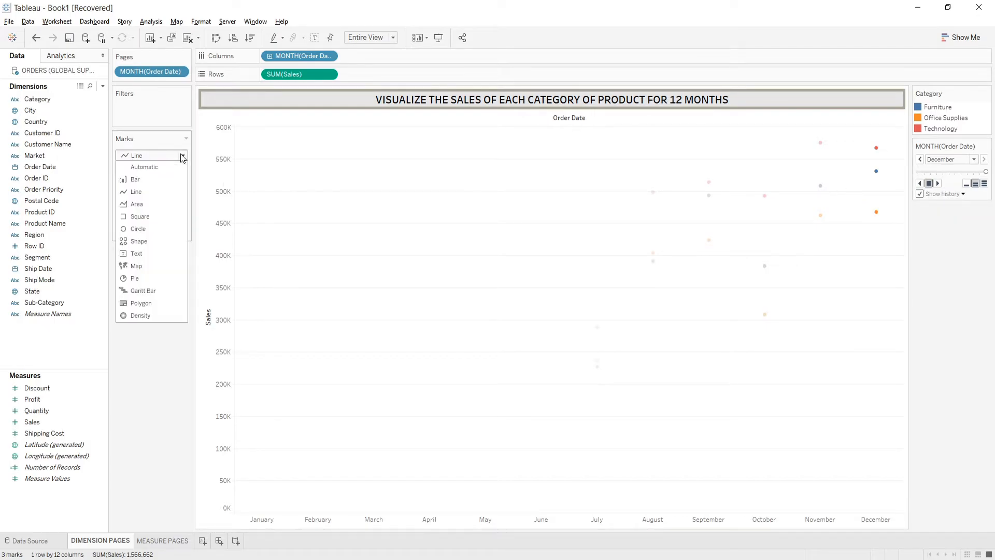
left_click(140, 230)
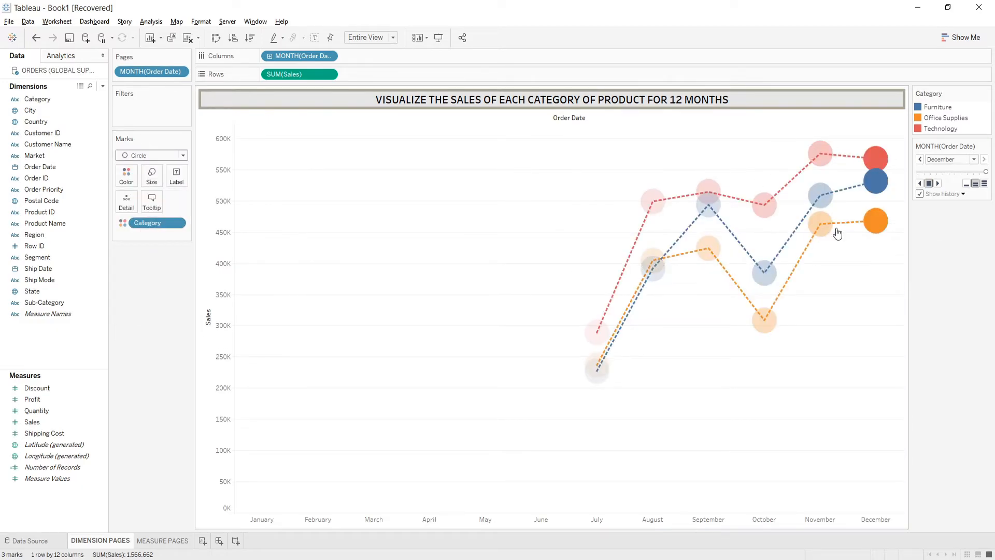
left_click(962, 194)
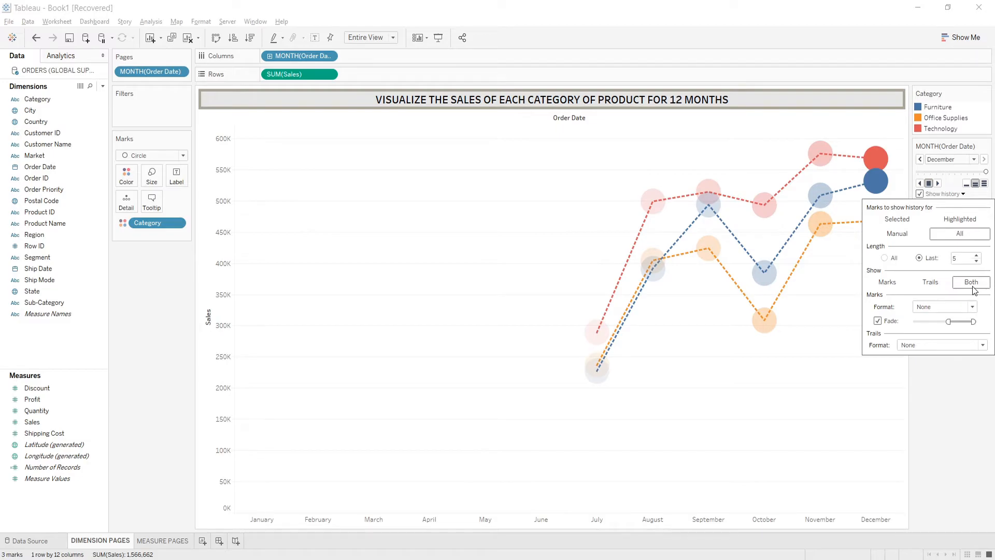
- Preview the page history with other display options, return it to Both, and slightly adjust the fade of the history marks
left_click(884, 284)
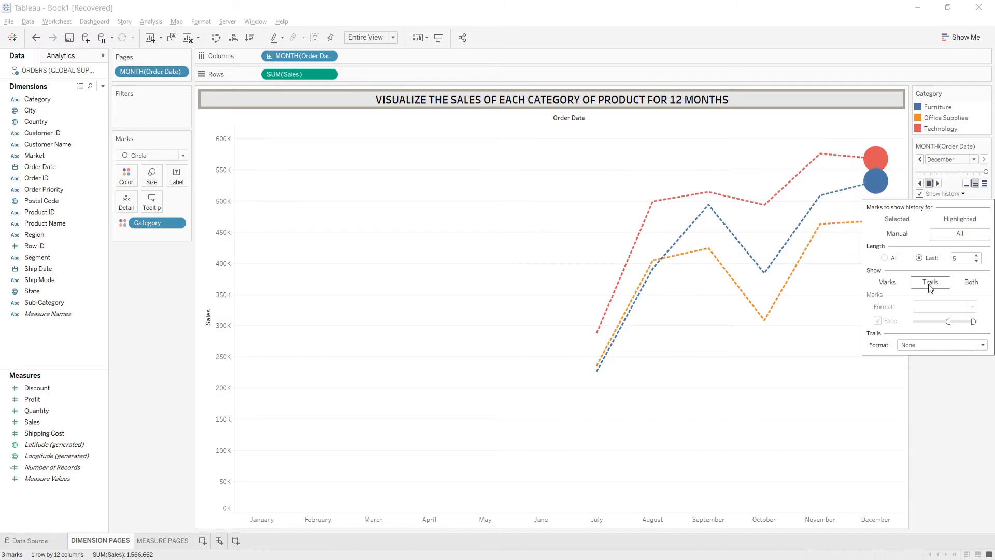
left_click(979, 289)
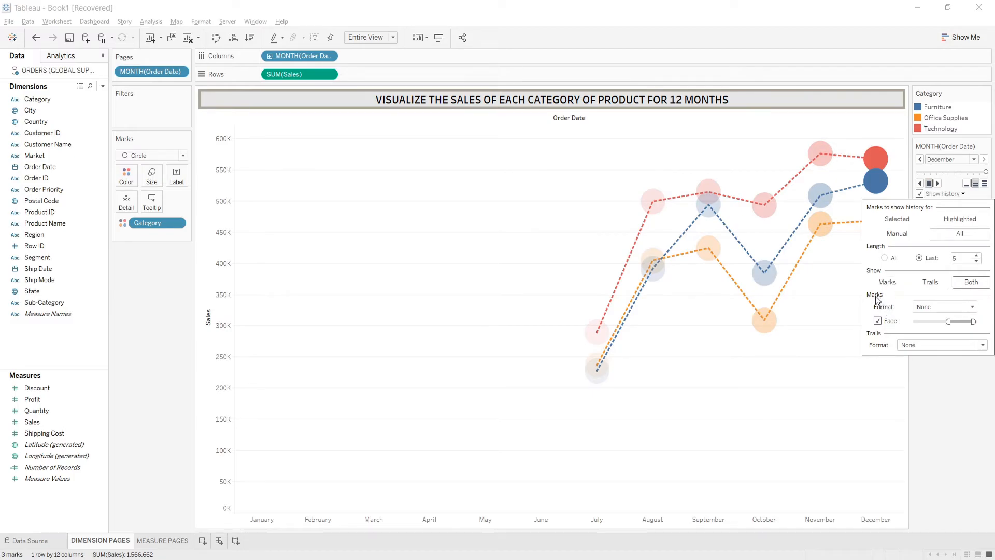
left_click(924, 309)
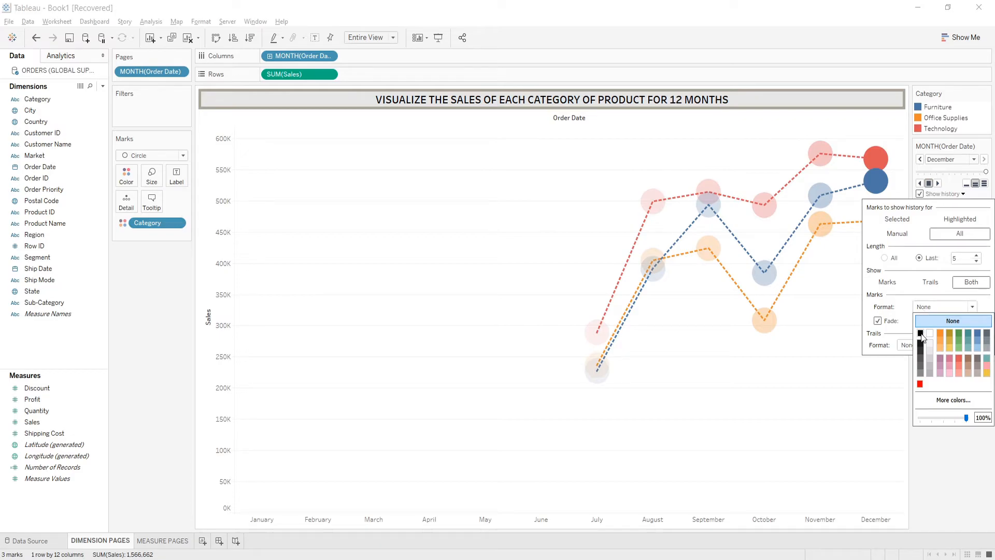
left_click(893, 309)
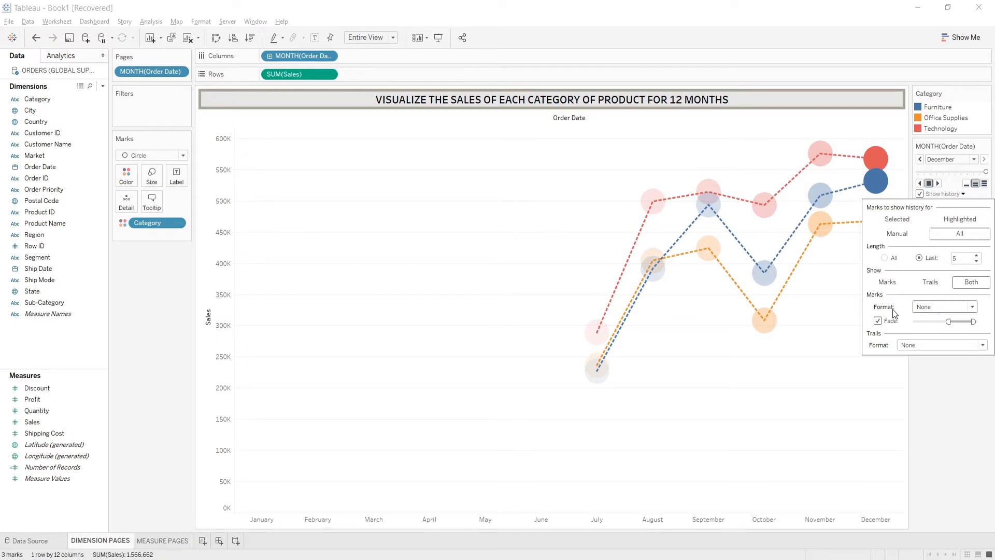
mouse_move(949, 322)
left_mouse_down()
mouse_move(963, 322)
mouse_move(931, 322)
mouse_move(951, 322)
left_mouse_up()
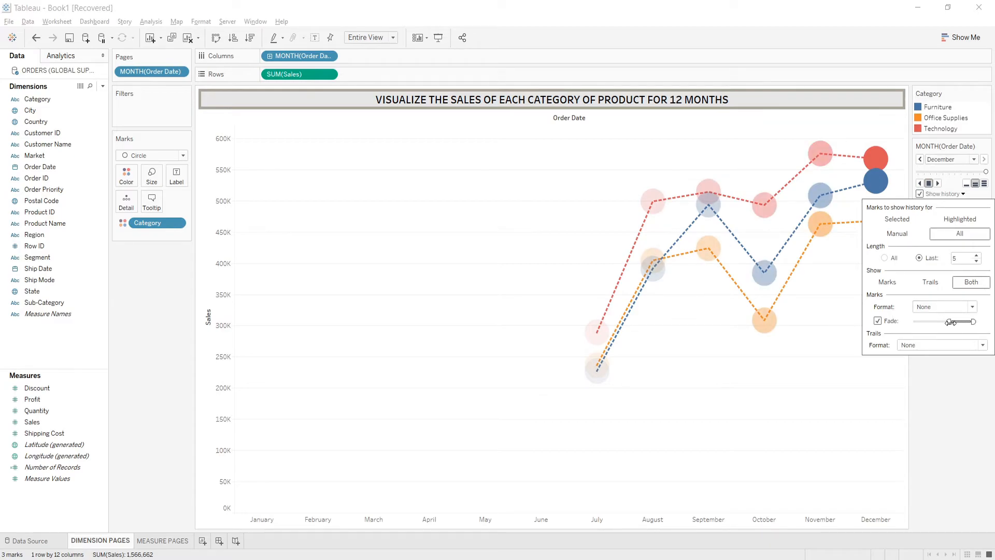
- Format the history trails as dashed lines in the thickest available width
left_click(907, 346)
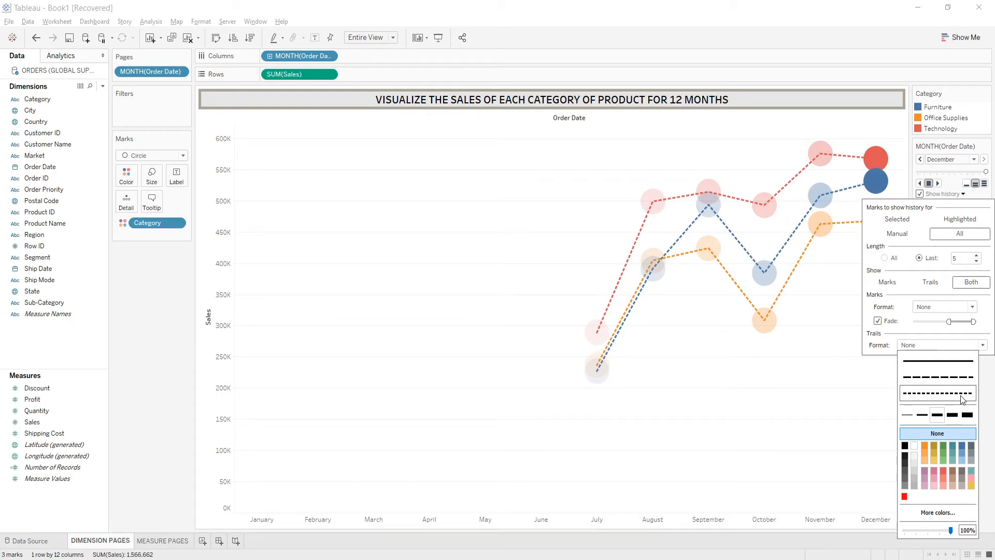
left_click(939, 377)
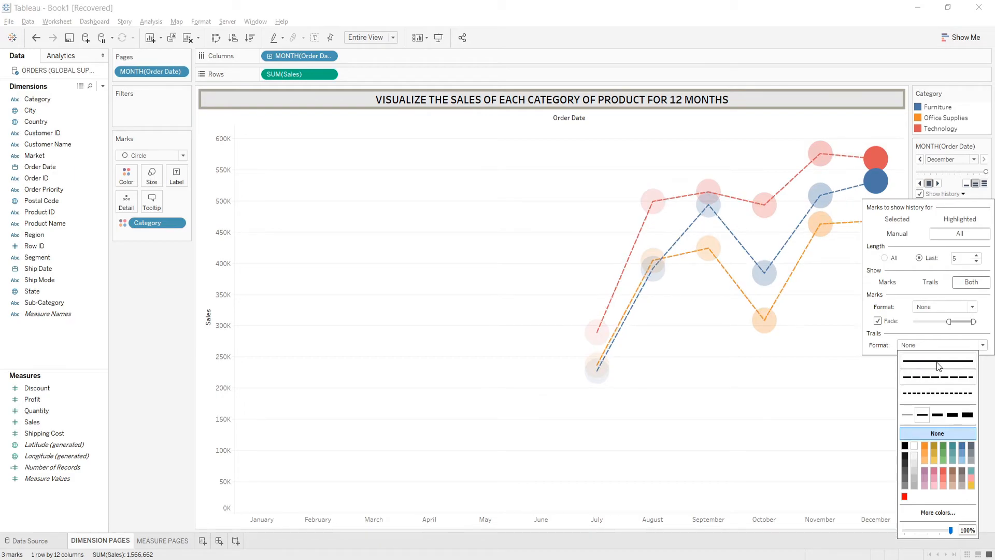
left_click(937, 393)
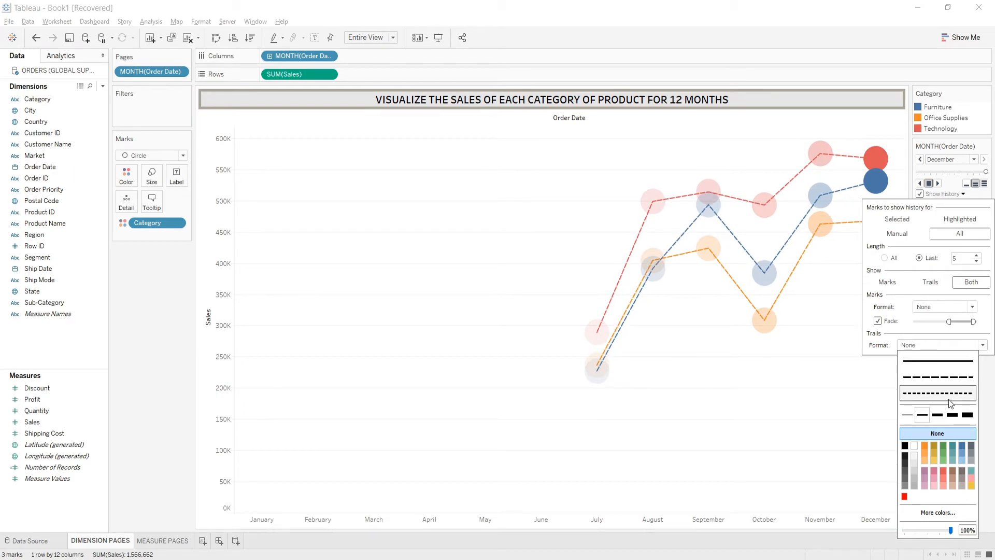
left_click(967, 416)
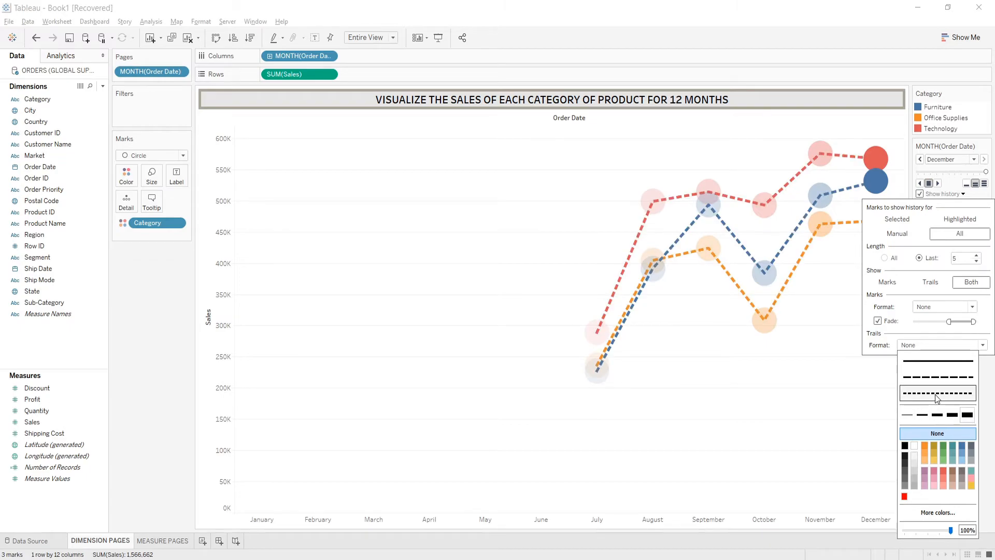
left_click(927, 379)
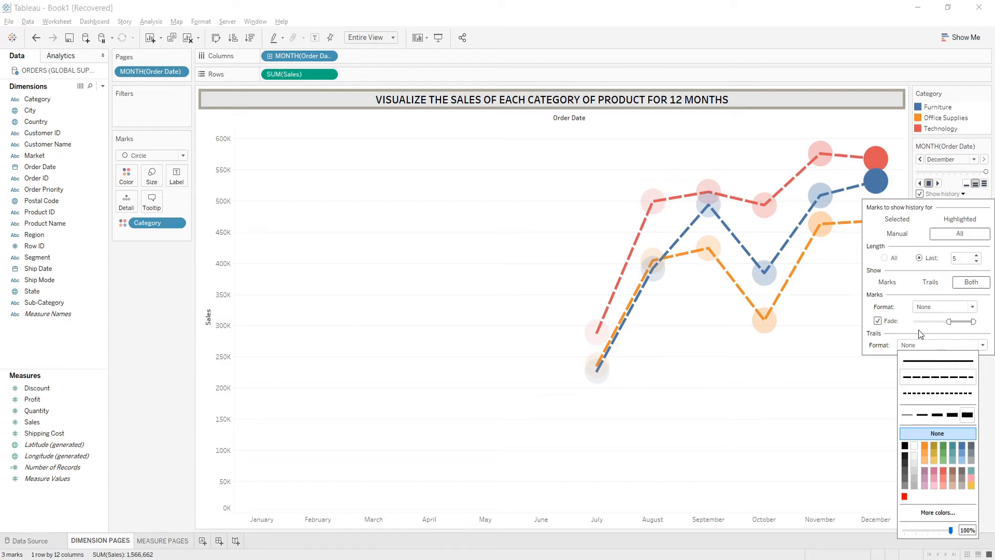
- Check the colour options for the history marks, close the history settings, and play the month pages forward
left_click(958, 307)
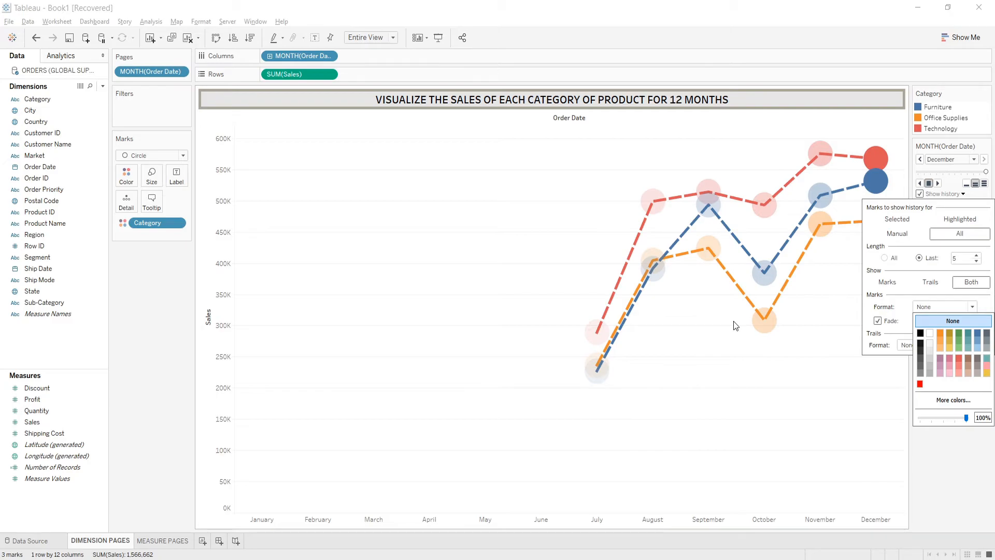
left_click(951, 184)
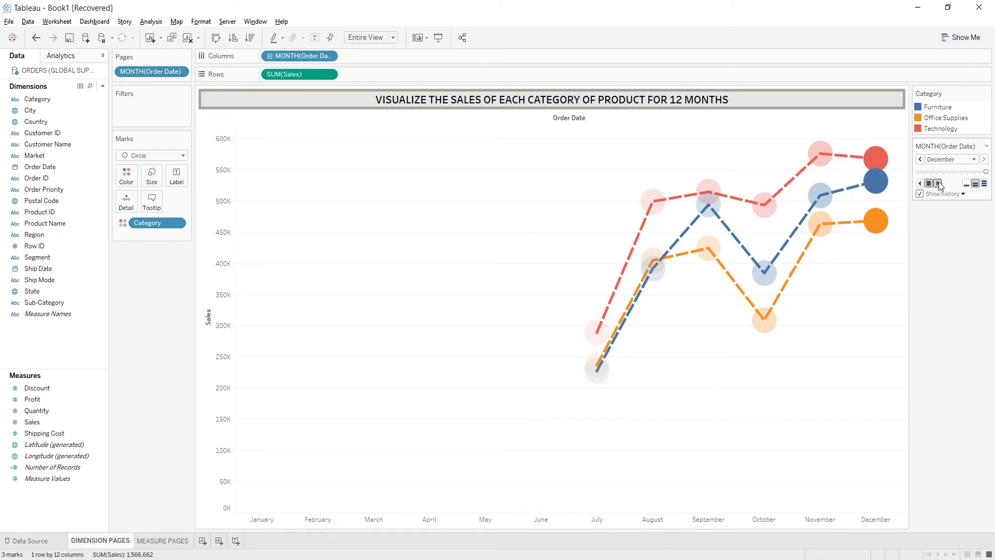
left_click(938, 184)
- On the MEASURE PAGES sheet, build a vertical bar chart of Sales by Sub-Category, sorted by sales in descending order
left_click(160, 542)
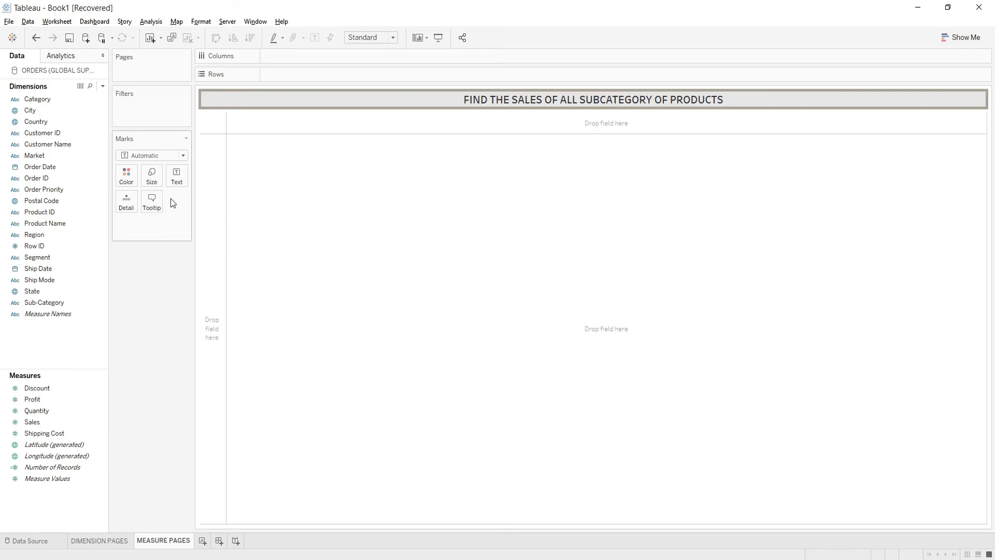
left_click(44, 306)
left_click_drag(43, 306, 300, 55)
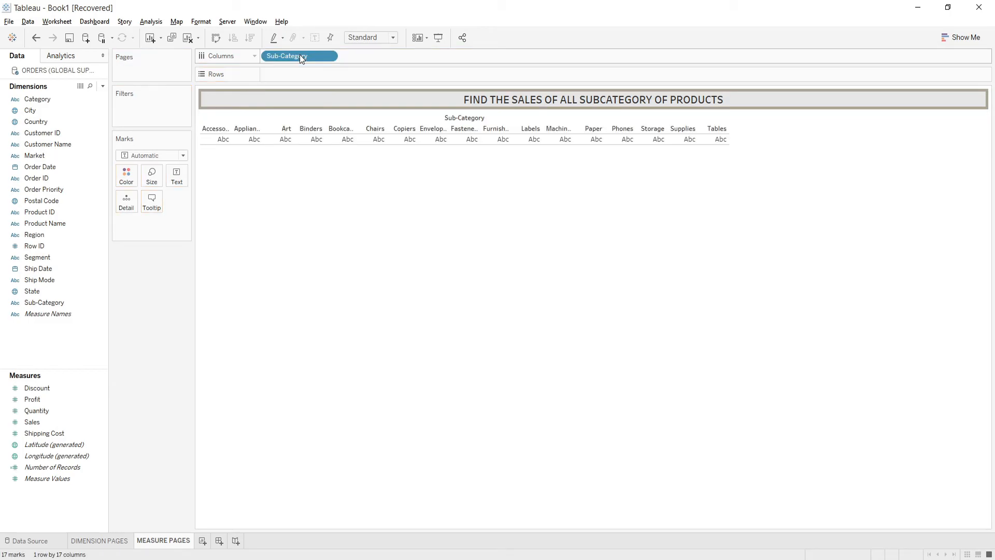
left_click_drag(32, 421, 283, 73)
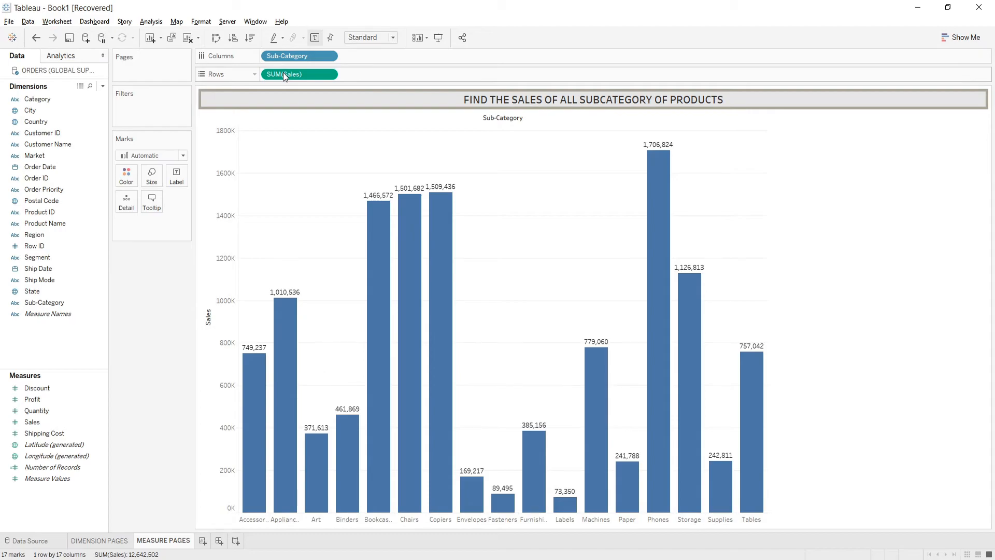
left_click(251, 38)
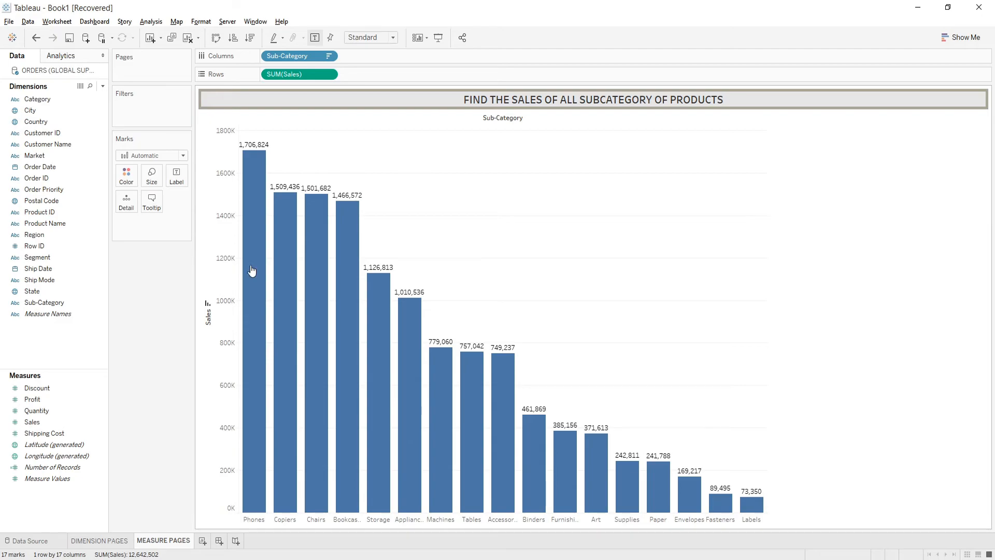
- Page the sub-category chart by Sales, review the list of page values, and play the pages forward
left_click_drag(42, 425, 135, 70)
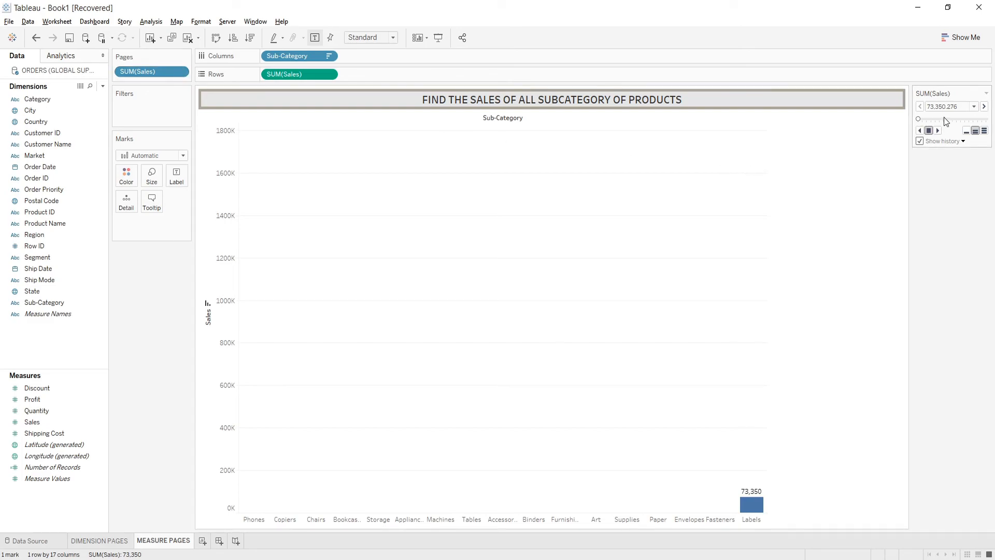
left_click(974, 107)
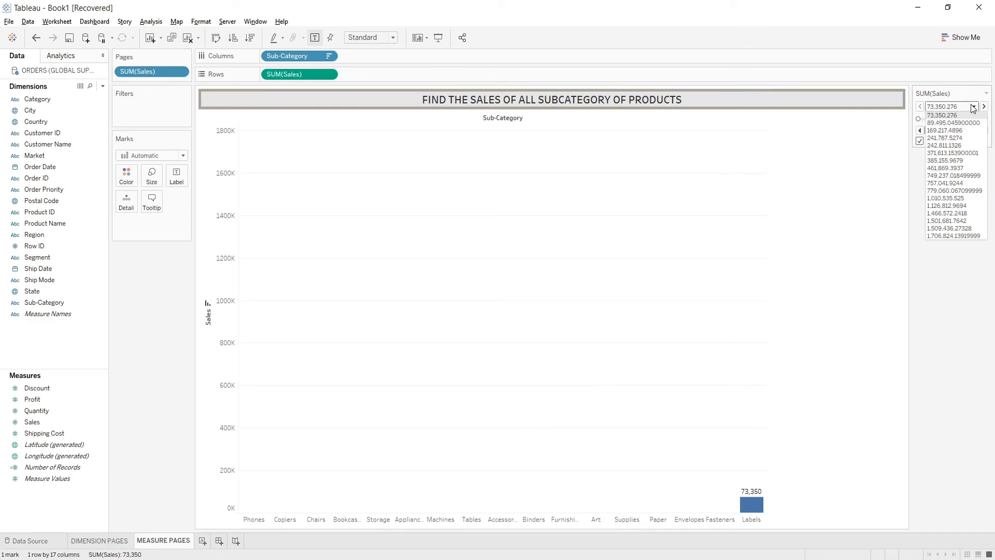
left_click(974, 106)
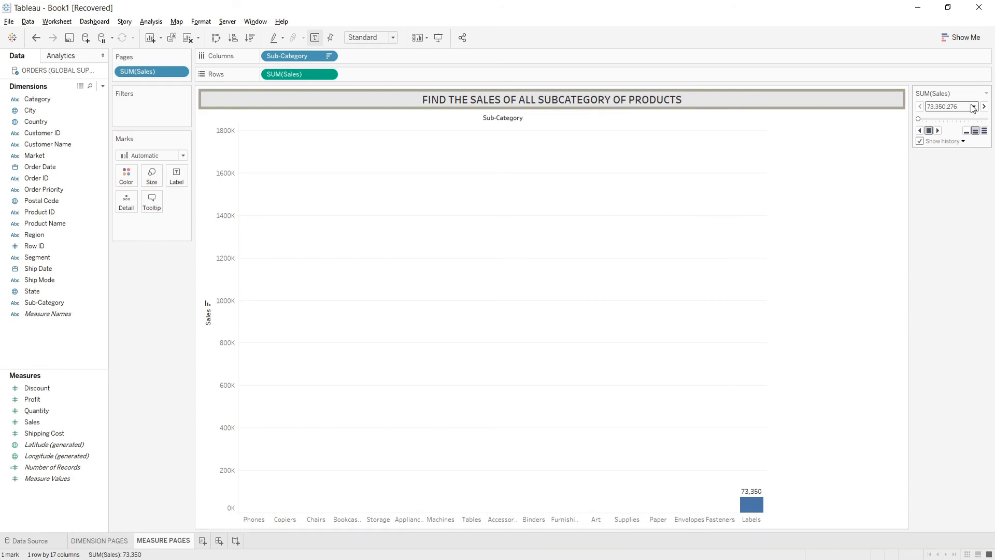
left_click(938, 130)
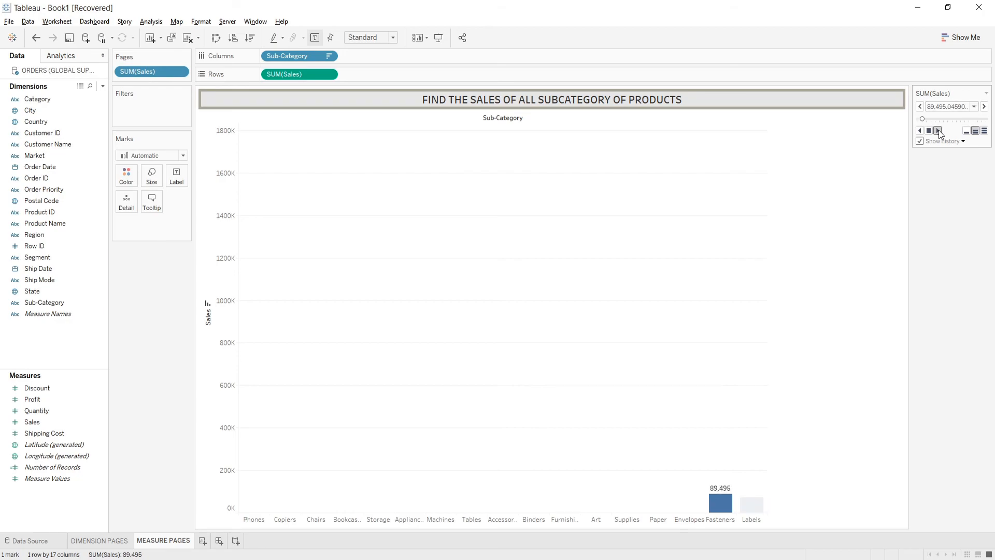